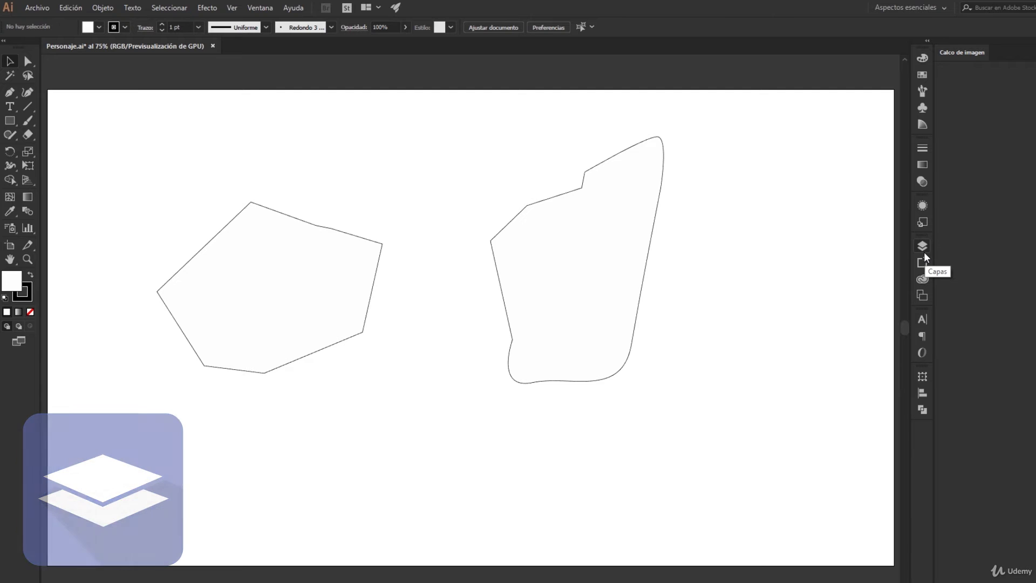
Display the Capas (Layers) panel from the Ventana menu, showing the single layer Capa 1
{"action": "left_click", "coordinate": [261, 8]}
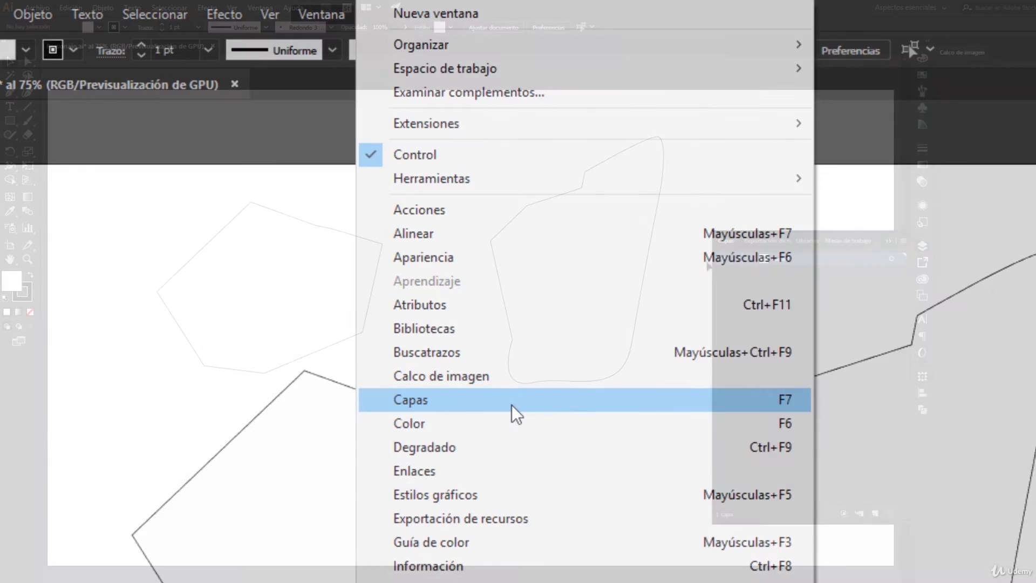
{"action": "left_click", "coordinate": [511, 405]}
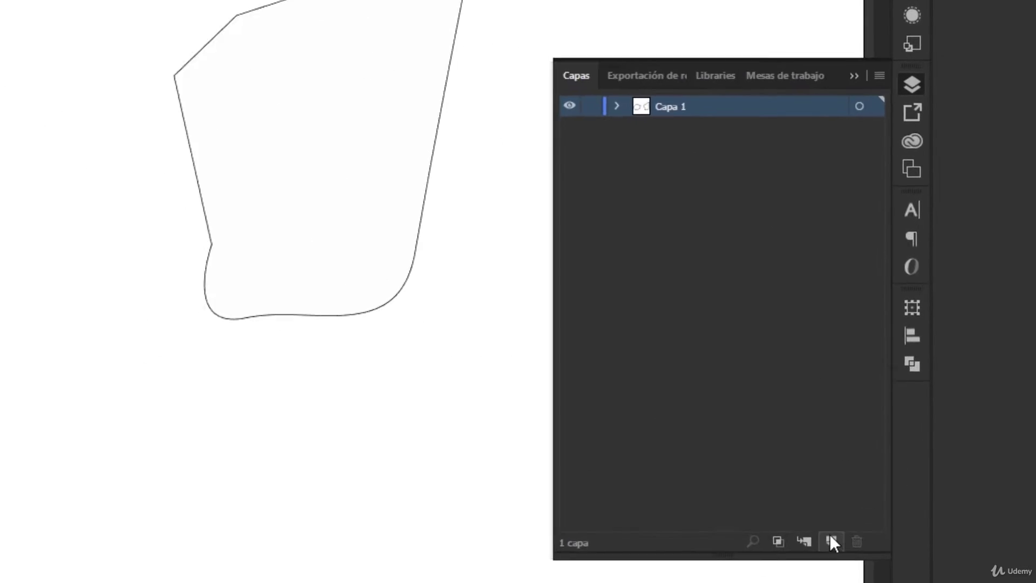
Add new layers, delete Capa 3, and reselect Capa 1, leaving Capa 2 above it
{"action": "left_click", "coordinate": [821, 544]}
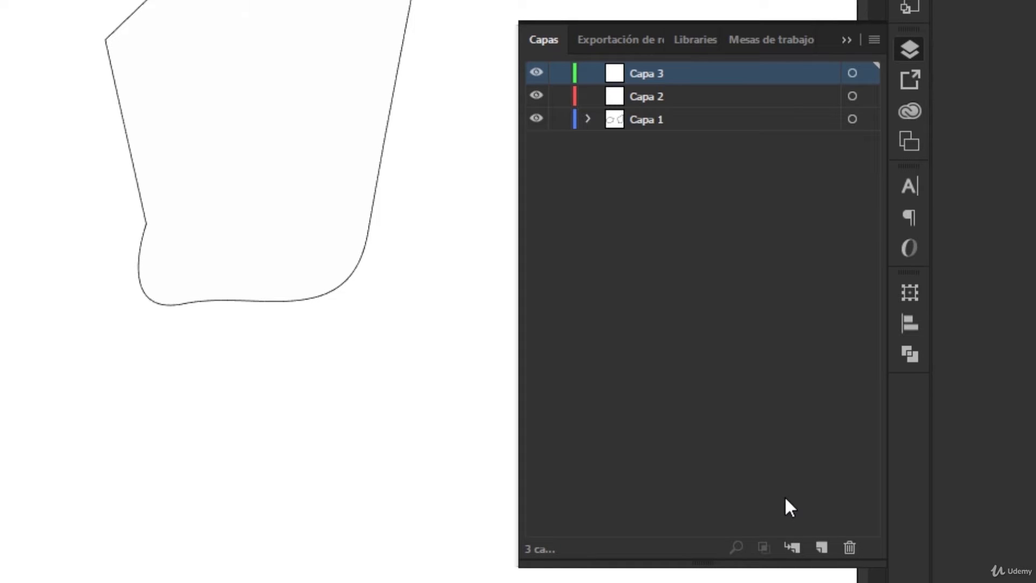
{"action": "left_click", "coordinate": [668, 98]}
{"action": "left_click", "coordinate": [671, 79]}
{"action": "left_click", "coordinate": [849, 546]}
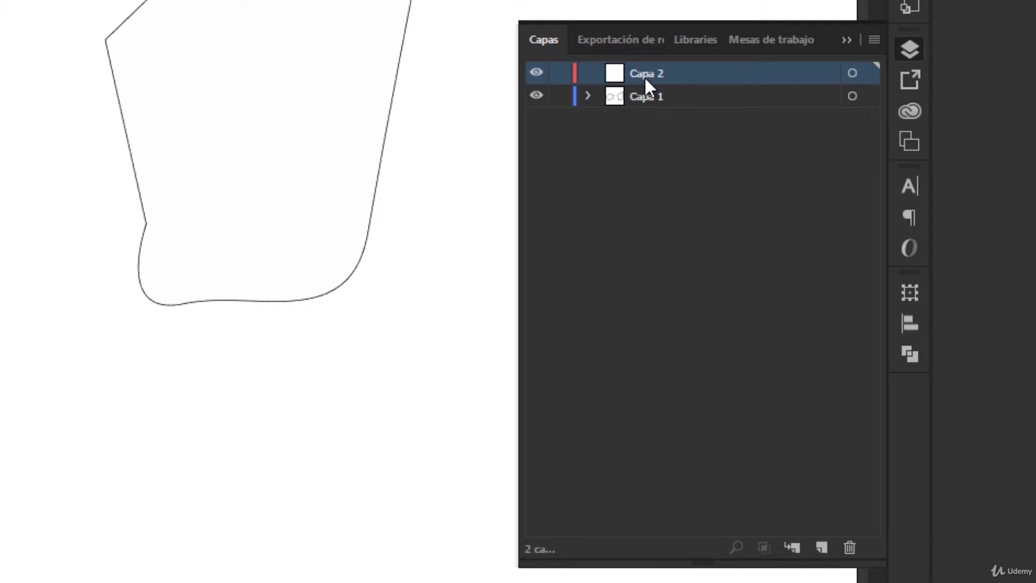
{"action": "left_click", "coordinate": [650, 100]}
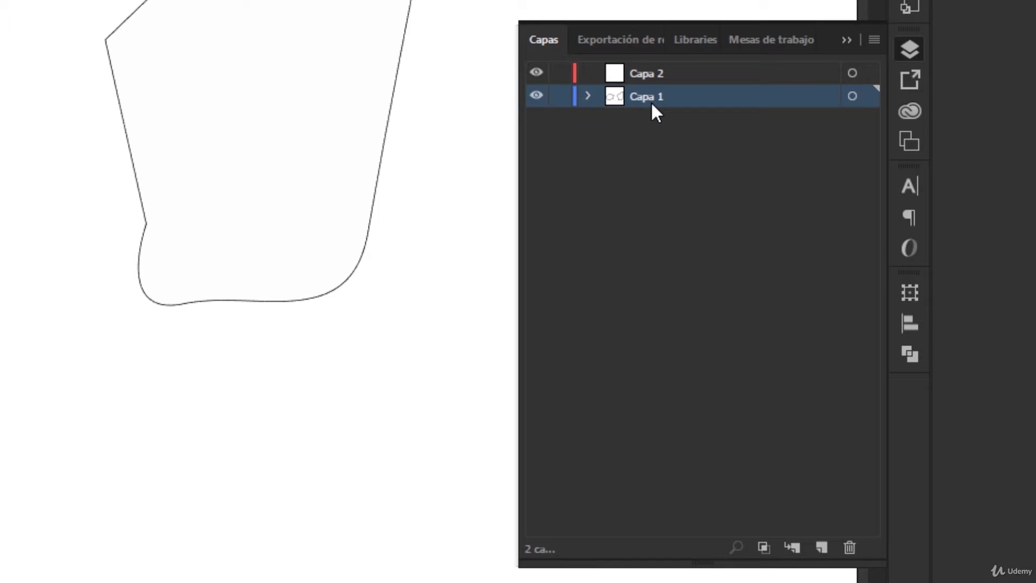
Expand Capa 1, select each <Trazado> path, and target the second path's shape
{"action": "left_click", "coordinate": [588, 96]}
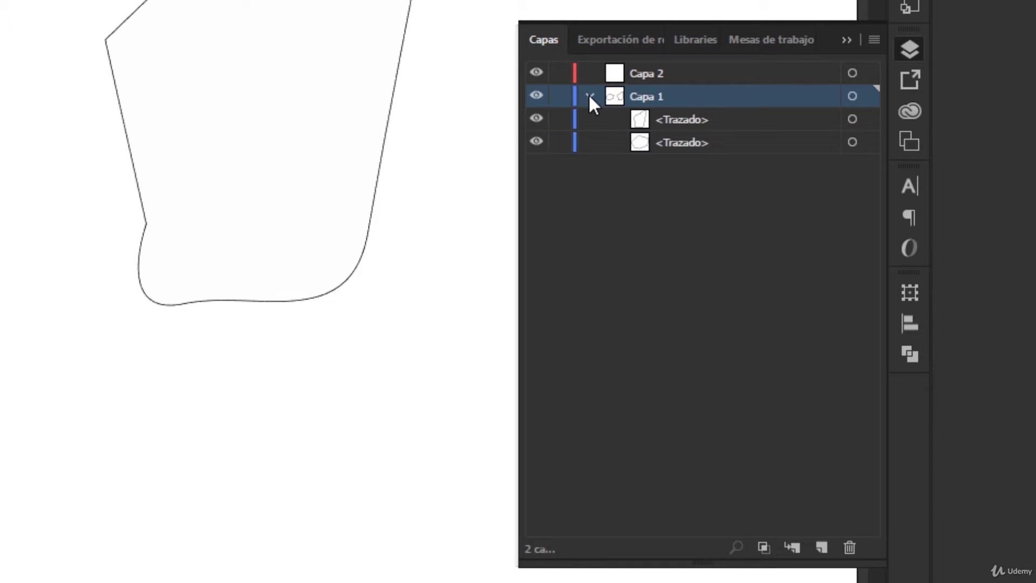
{"action": "left_click", "coordinate": [679, 120]}
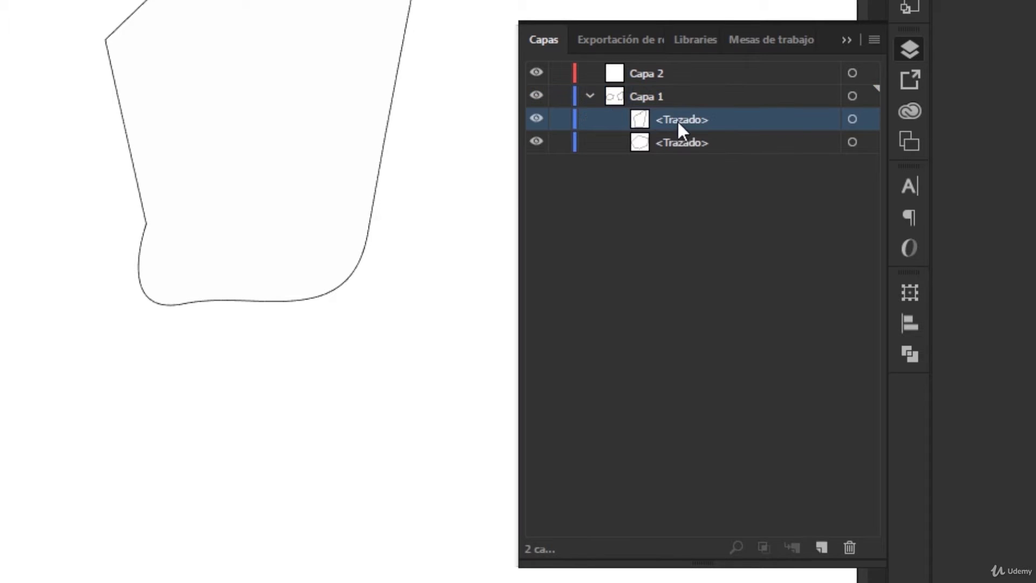
{"action": "left_click", "coordinate": [679, 143]}
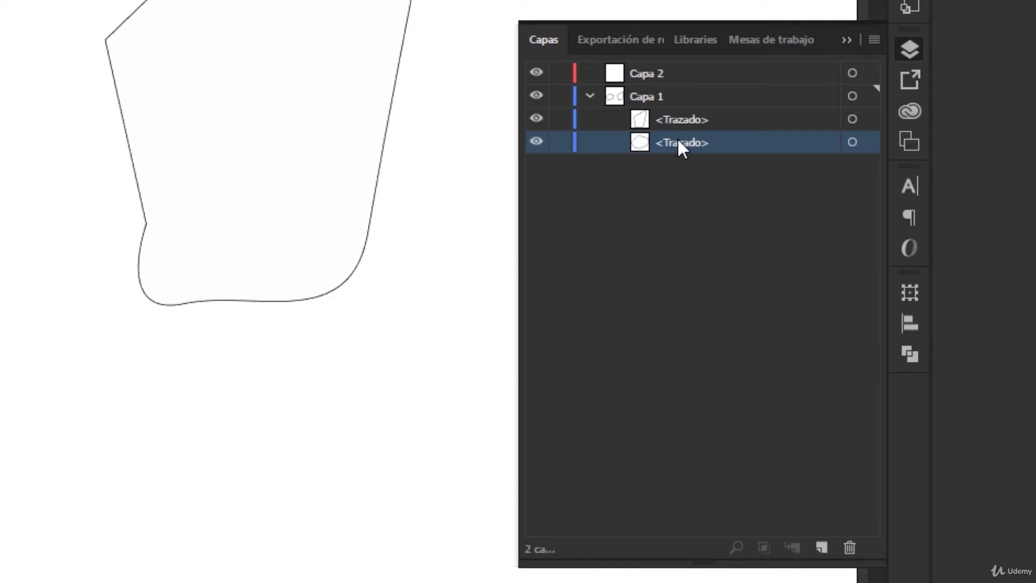
{"action": "left_click", "coordinate": [310, 114]}
{"action": "key", "text": "ctrl+h"}
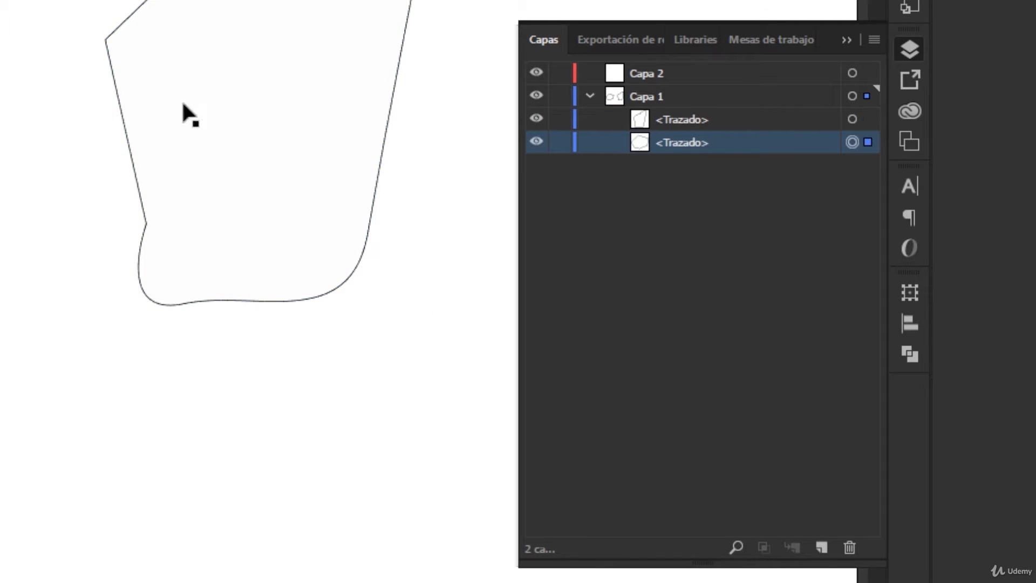
{"action": "left_click", "coordinate": [685, 114]}
{"action": "left_click", "coordinate": [688, 131]}
{"action": "left_click", "coordinate": [697, 182]}
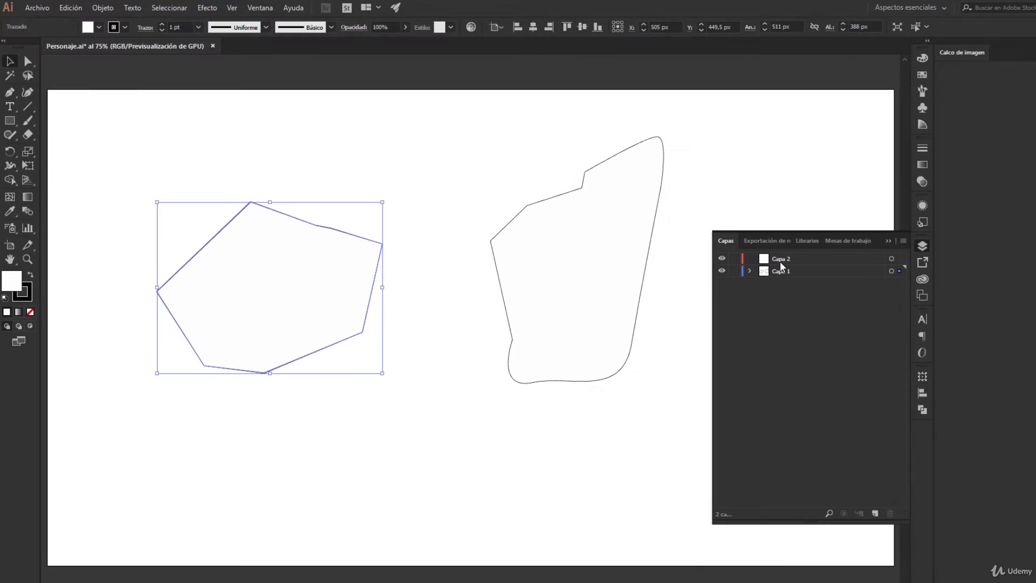
Pencil a freehand swirl on Capa 2 above the pentagon, then drag it into Capa 1
{"action": "left_click", "coordinate": [779, 261]}
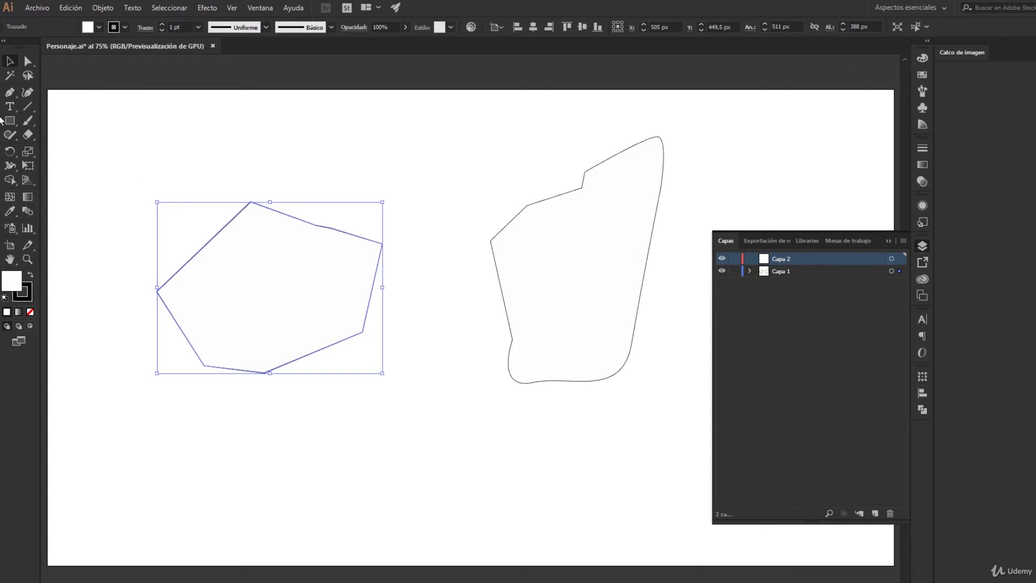
{"action": "left_click_drag", "start_coordinate": [10, 134], "coordinate": [102, 150]}
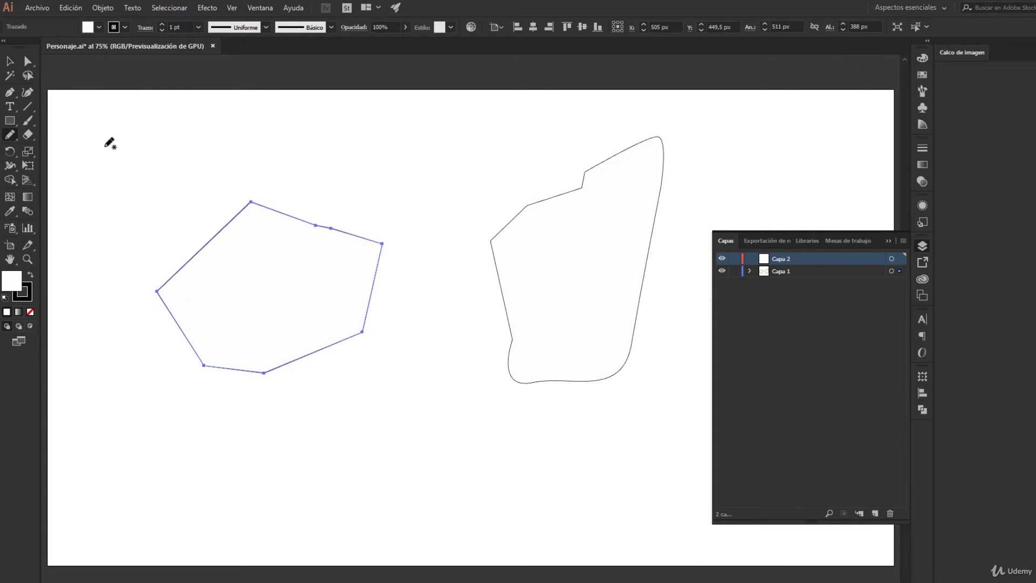
{"action": "left_click_drag", "start_coordinate": [487, 145], "coordinate": [404, 146]}
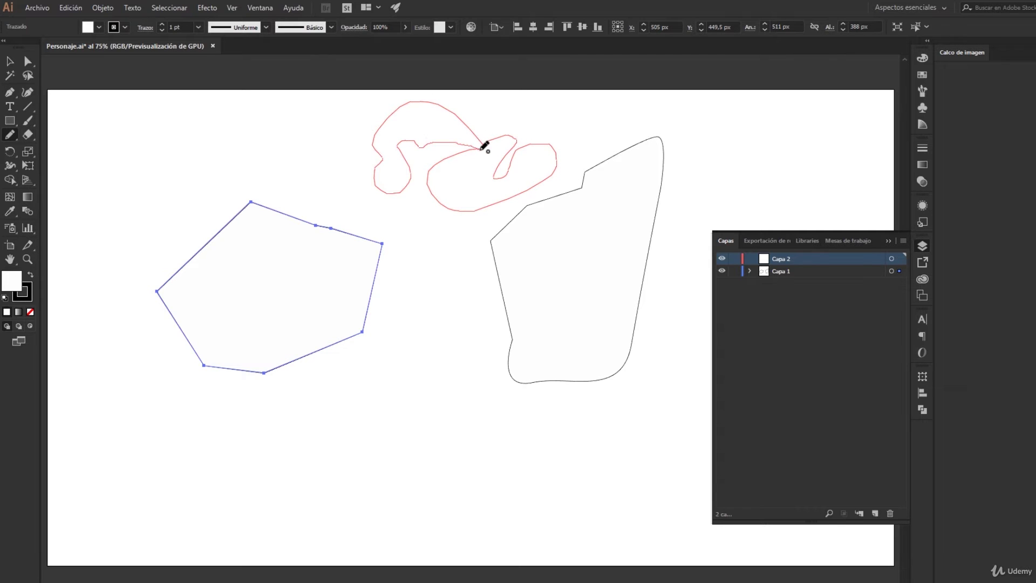
{"action": "left_click_drag", "start_coordinate": [404, 146], "coordinate": [484, 145]}
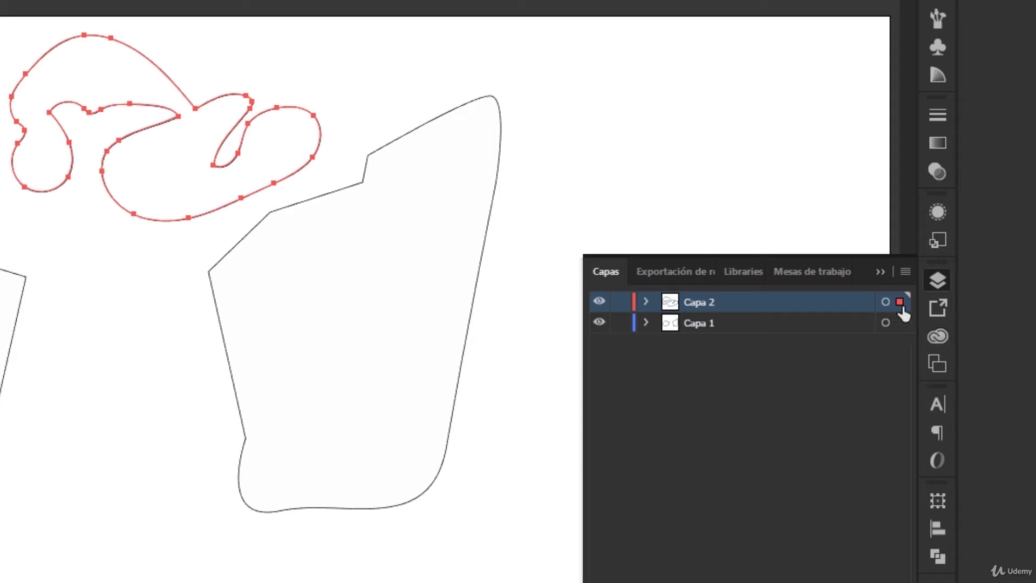
{"action": "left_click_drag", "start_coordinate": [902, 311], "coordinate": [899, 322]}
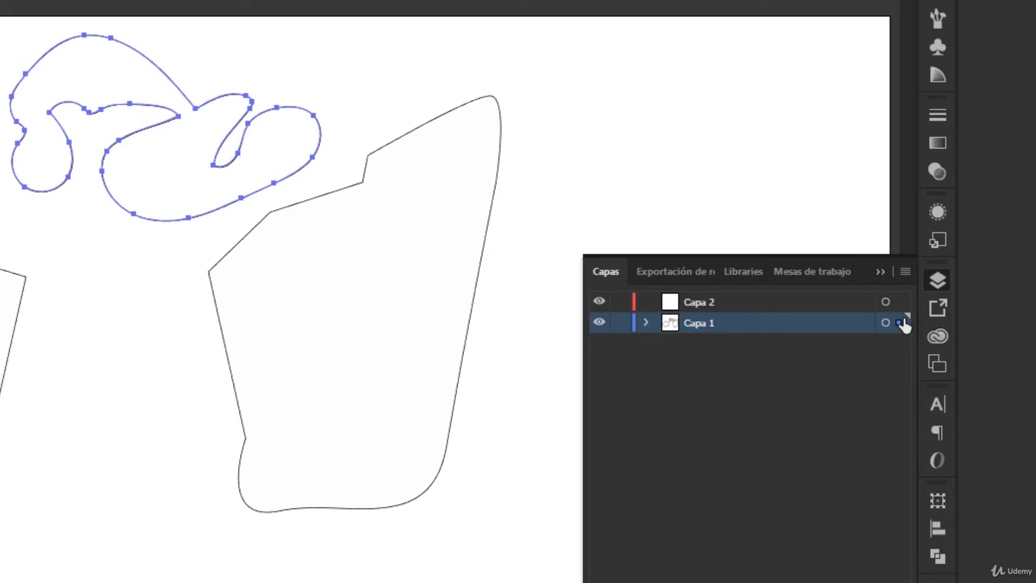
Undo the swirl's move back onto Capa 2 and lock Capa 1
{"action": "left_click", "coordinate": [807, 367]}
{"action": "key", "text": "ctrl+z"}
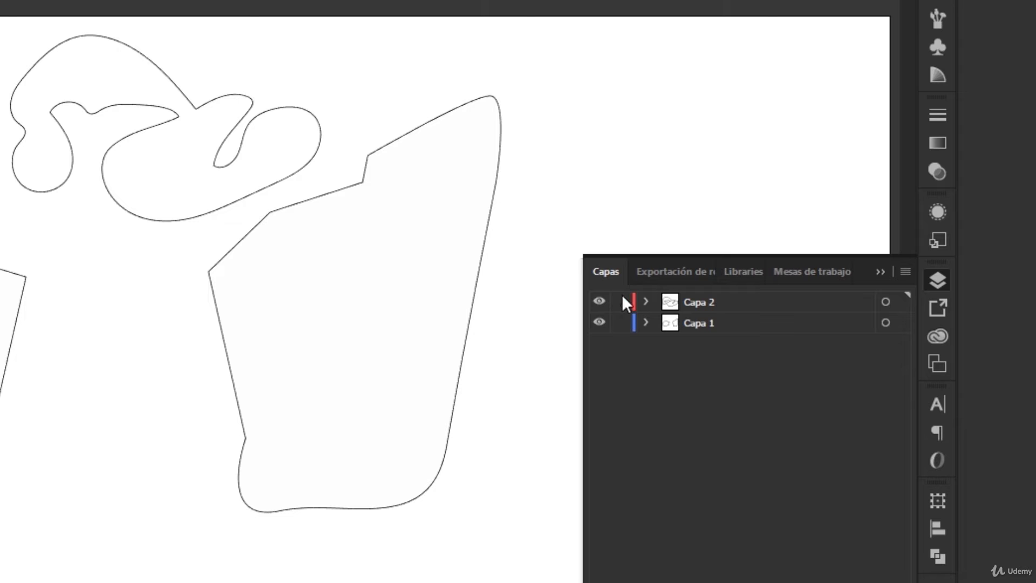
{"action": "left_click", "coordinate": [626, 323]}
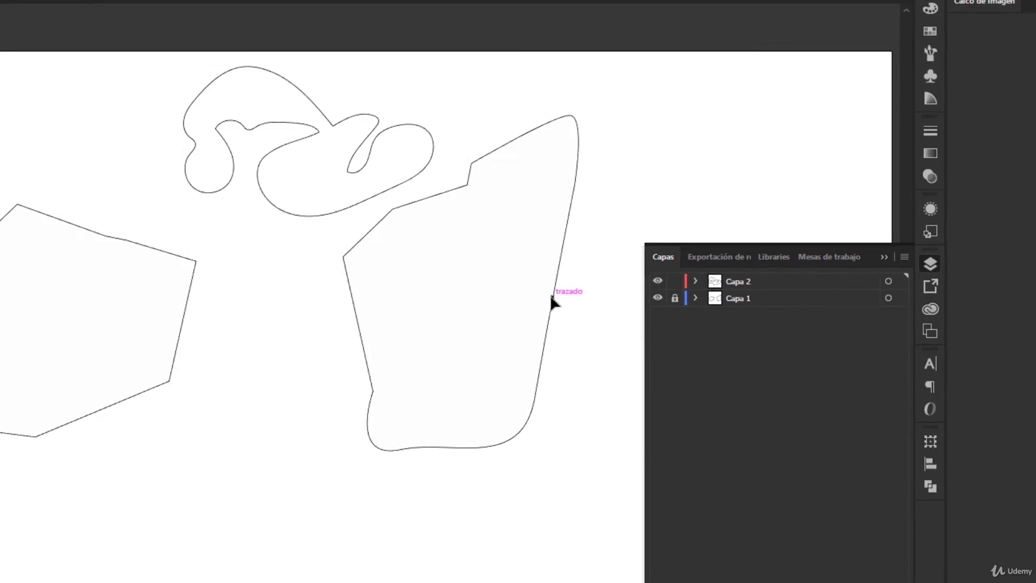
Try marquee-selecting the locked pentagon and shapes to confirm they can't be selected
{"action": "left_click_drag", "start_coordinate": [561, 282], "coordinate": [168, 427]}
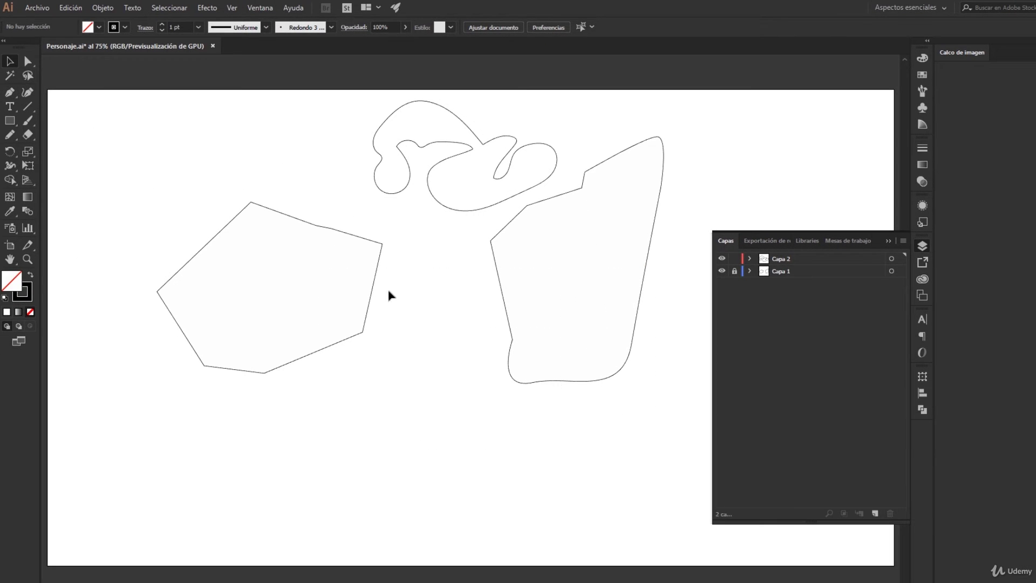
{"action": "left_click_drag", "start_coordinate": [368, 283], "coordinate": [388, 295]}
{"action": "left_click_drag", "start_coordinate": [217, 202], "coordinate": [293, 483]}
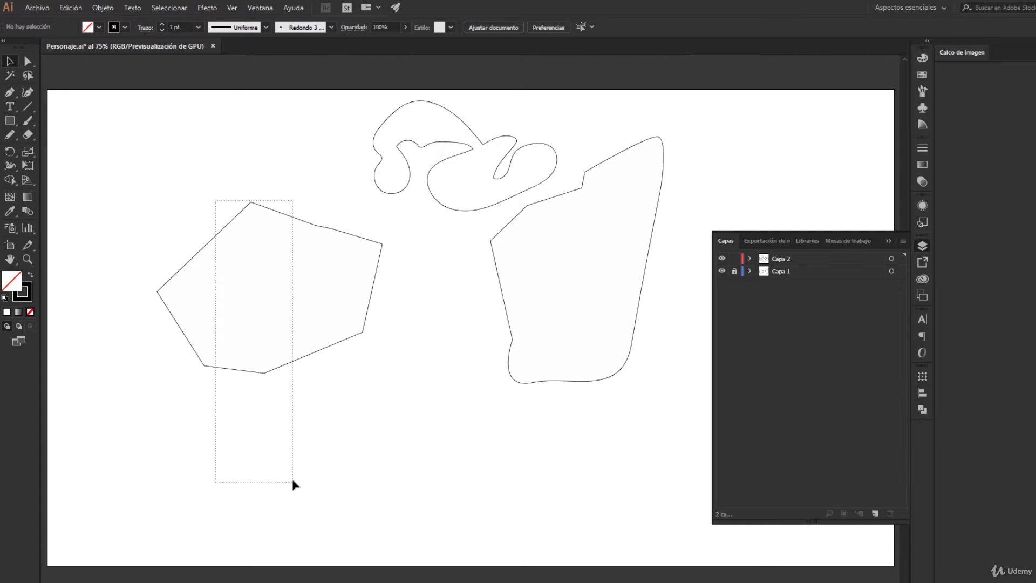
{"action": "left_click_drag", "start_coordinate": [326, 189], "coordinate": [366, 390]}
{"action": "left_click_drag", "start_coordinate": [555, 296], "coordinate": [397, 394]}
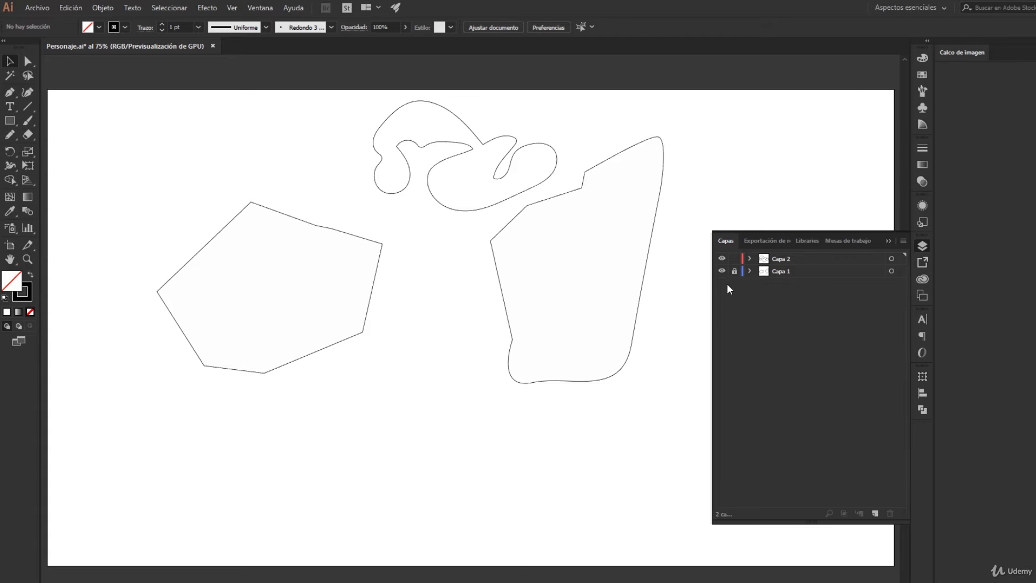
Unlock Capa 1, nudge the pentagon and tall shape, then hide and reshow the layer
{"action": "left_click", "coordinate": [733, 271]}
{"action": "mouse_move", "coordinate": [566, 282]}
{"action": "left_mouse_down"}
{"action": "mouse_move", "coordinate": [481, 354]}
{"action": "mouse_move", "coordinate": [594, 293]}
{"action": "left_mouse_up"}
{"action": "mouse_move", "coordinate": [267, 287]}
{"action": "left_mouse_down"}
{"action": "mouse_move", "coordinate": [319, 381]}
{"action": "mouse_move", "coordinate": [285, 328]}
{"action": "left_mouse_up"}
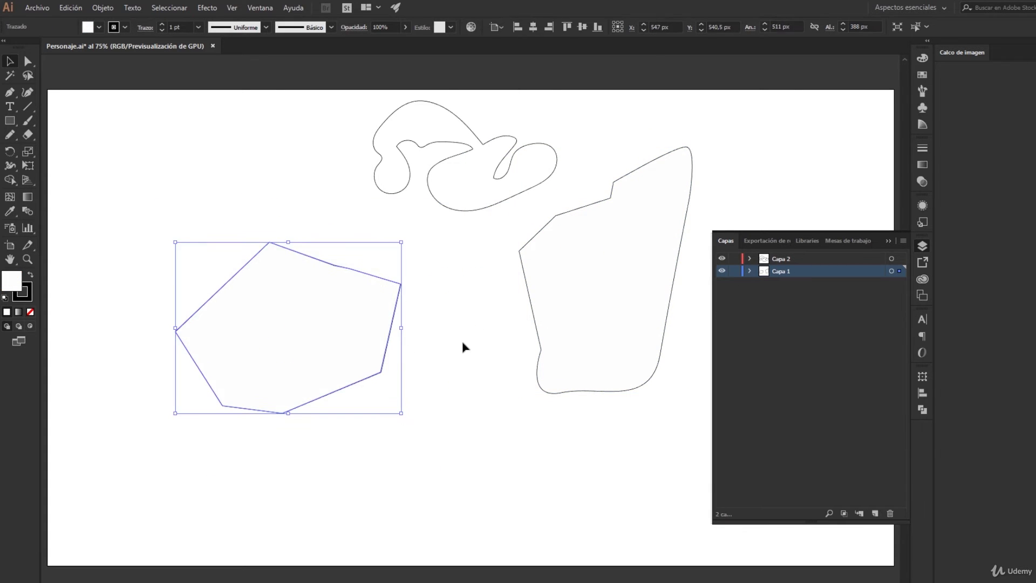
{"action": "left_click", "coordinate": [463, 347]}
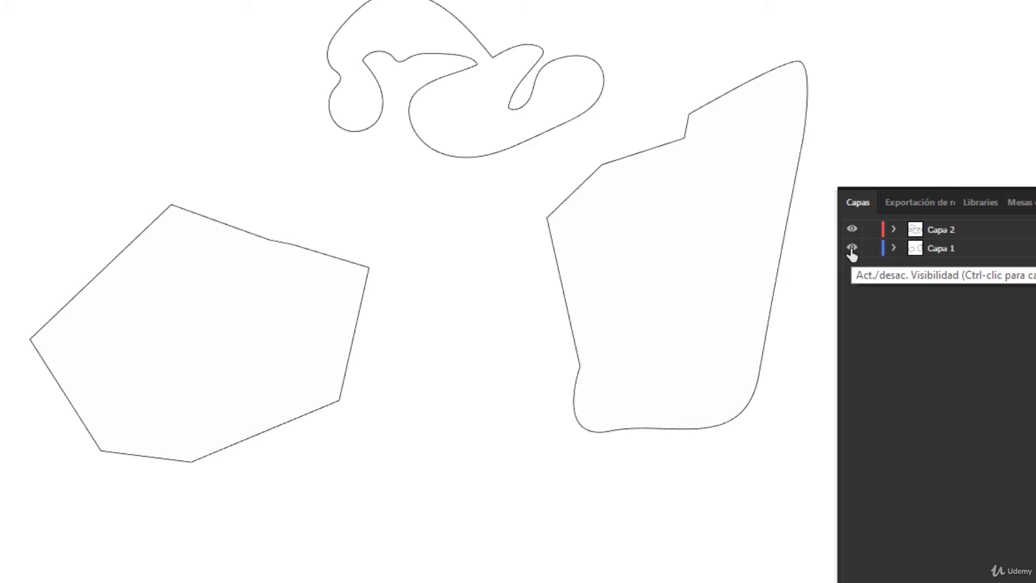
{"action": "left_click", "coordinate": [851, 248]}
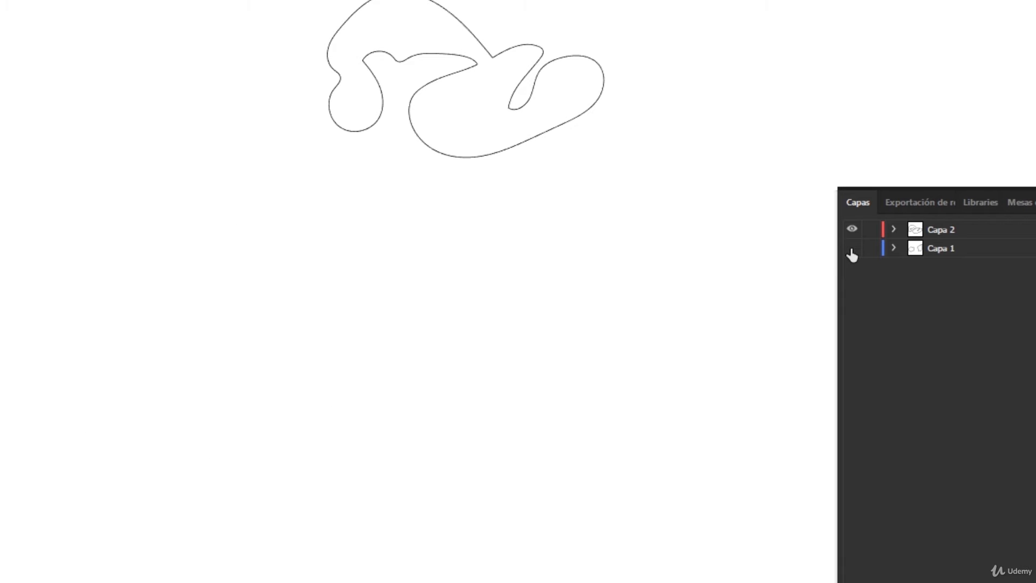
{"action": "left_click", "coordinate": [851, 249]}
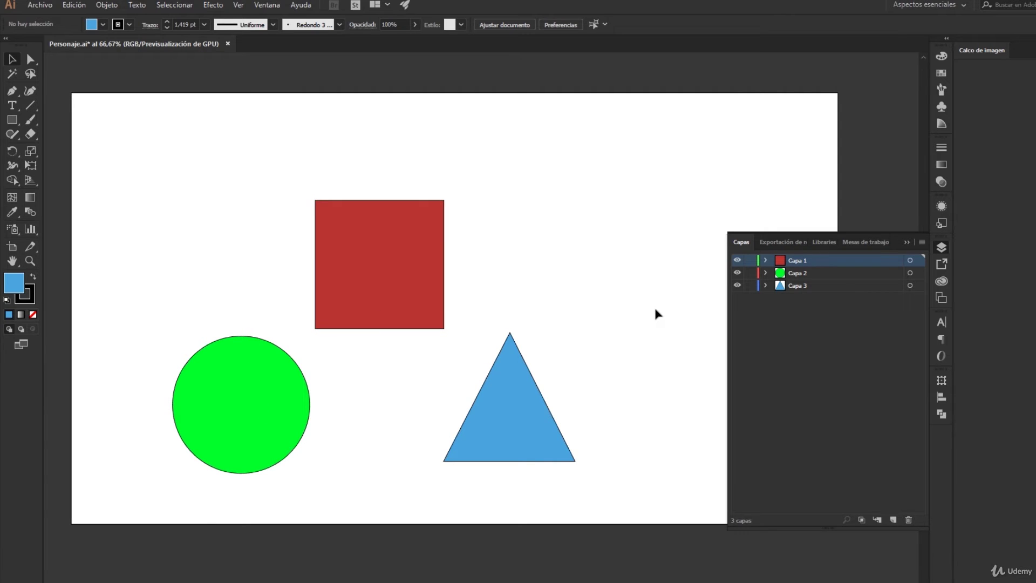
Target Capa 1, Capa 2 and Capa 3 to select the square, circle and triangle in turn
{"action": "left_click", "coordinate": [324, 252]}
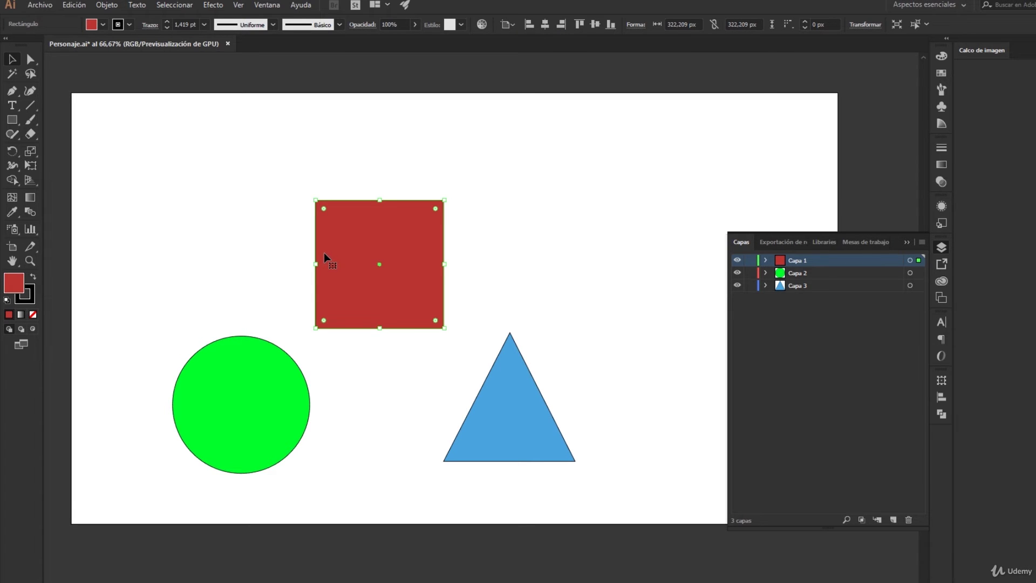
{"action": "left_click", "coordinate": [245, 385]}
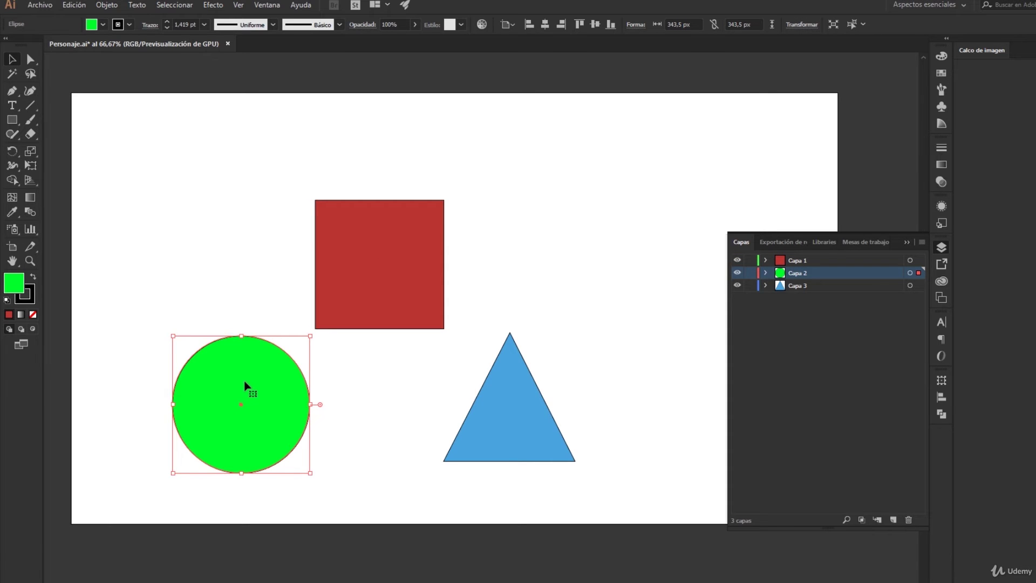
{"action": "left_click", "coordinate": [498, 387]}
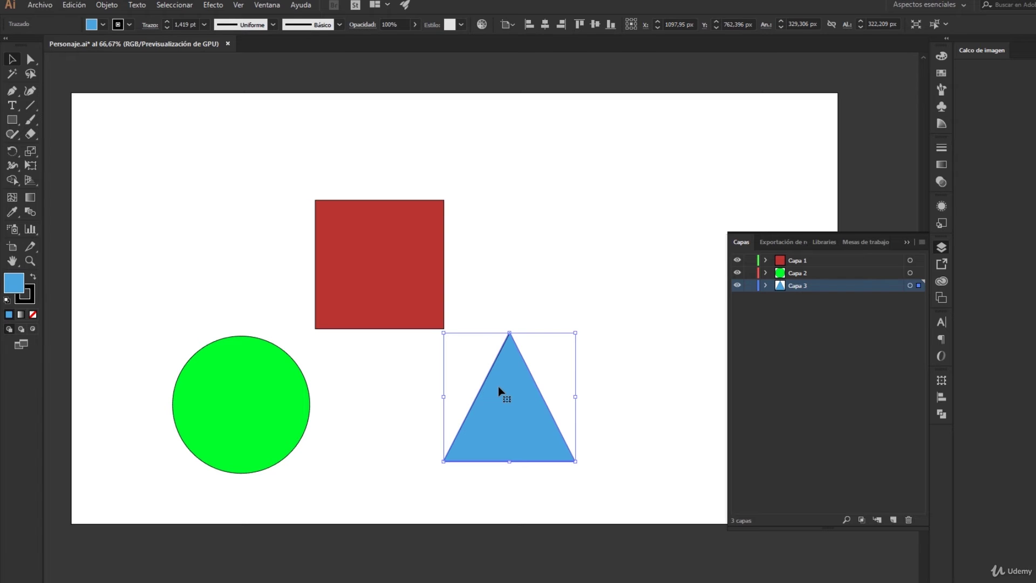
{"action": "left_click", "coordinate": [556, 358]}
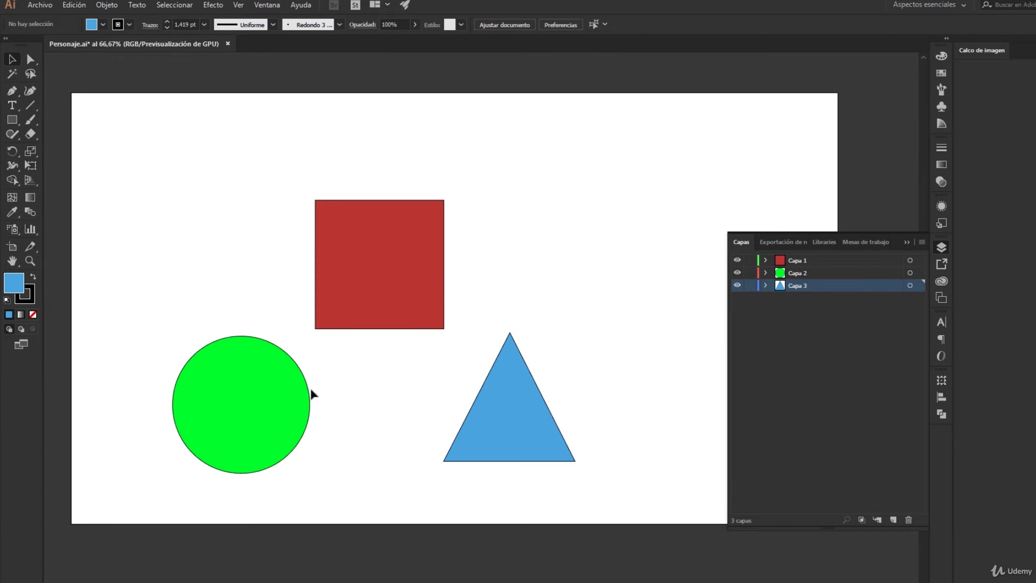
Drag the green circle up-right and the blue triangle up-left, partly behind the red square
{"action": "left_click_drag", "start_coordinate": [261, 396], "coordinate": [380, 314]}
{"action": "left_click_drag", "start_coordinate": [509, 437], "coordinate": [435, 348]}
{"action": "left_click", "coordinate": [488, 434]}
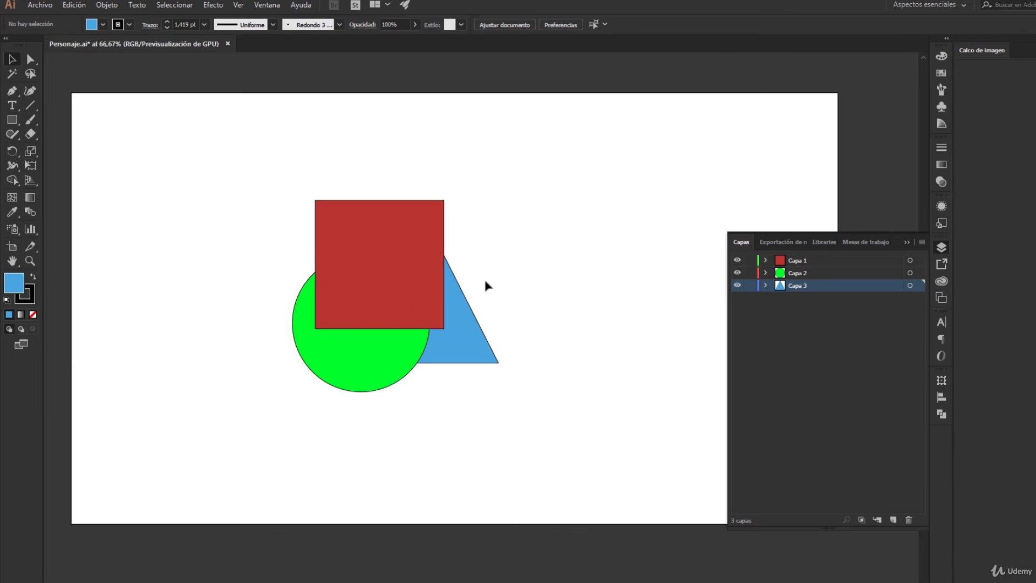
Hide the red square's layer and select the green circle and blue triangle
{"action": "left_click", "coordinate": [409, 219]}
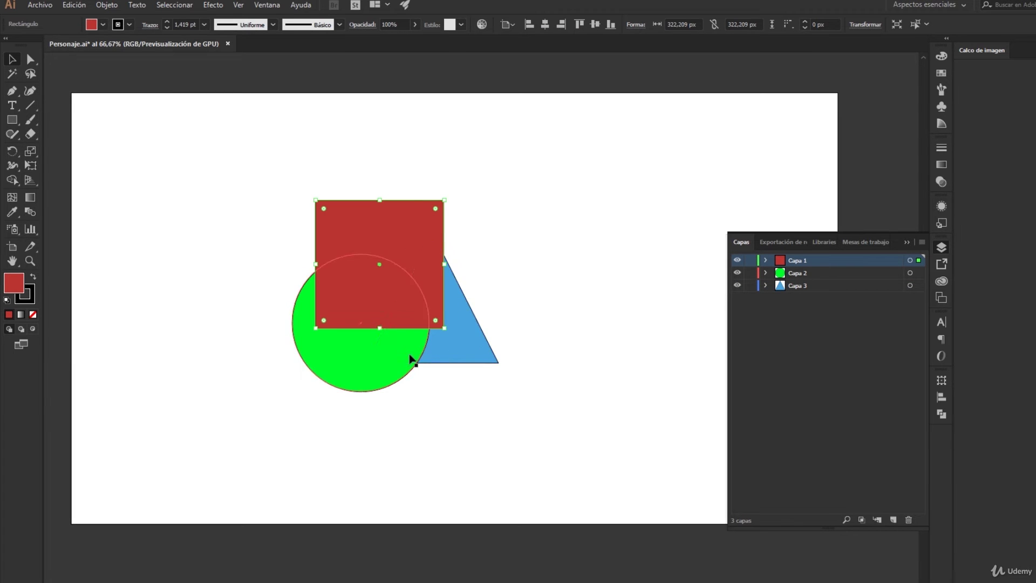
{"action": "left_click", "coordinate": [455, 386]}
{"action": "left_click", "coordinate": [737, 260]}
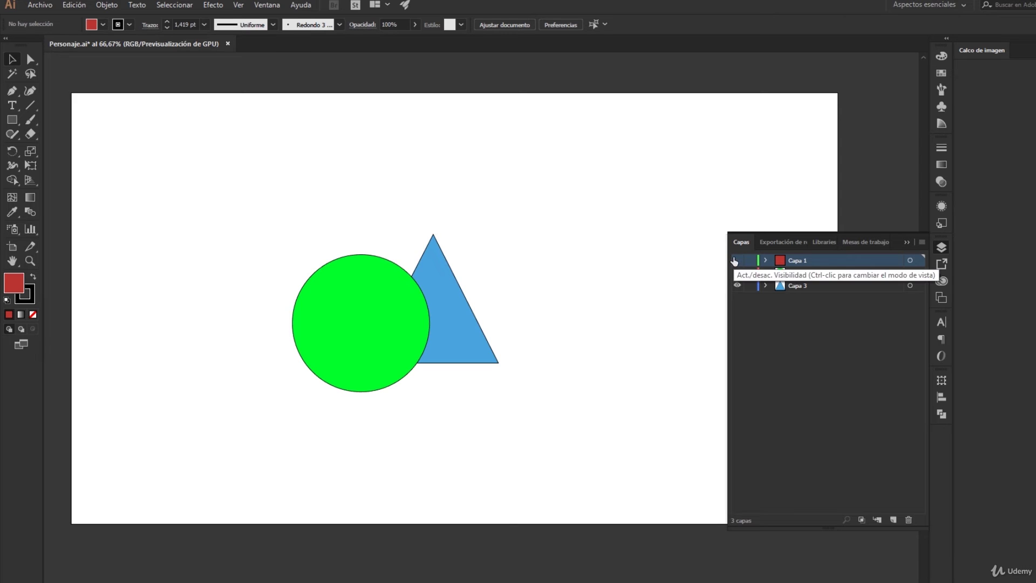
{"action": "left_click", "coordinate": [351, 314]}
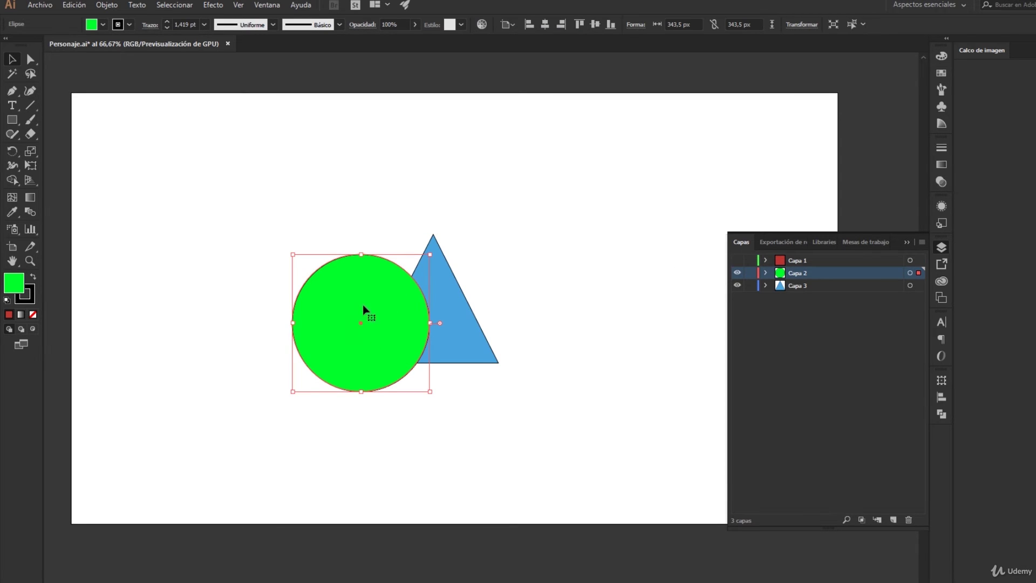
{"action": "left_click", "coordinate": [447, 292]}
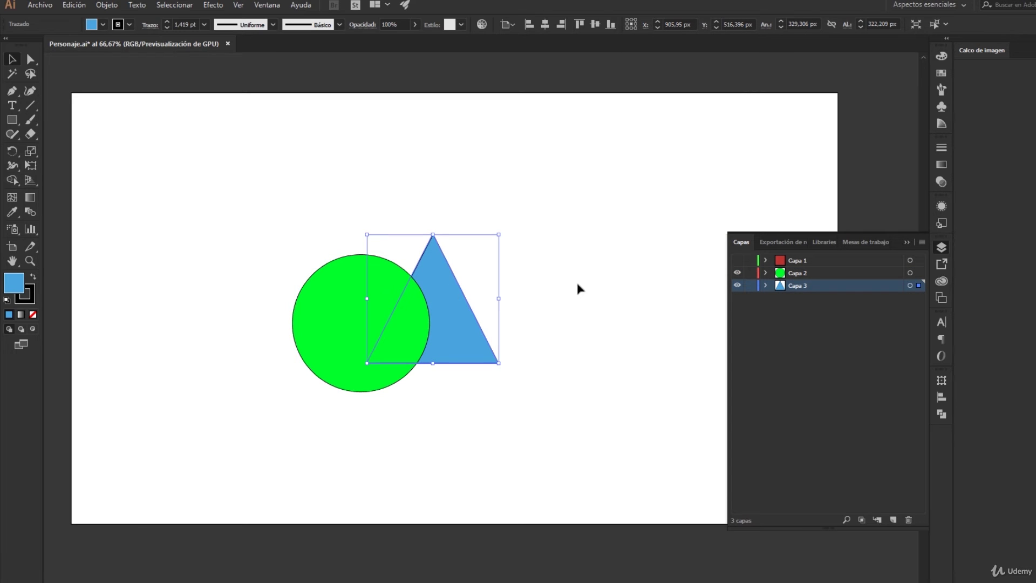
Nudge the blue triangle slightly lower, then make the square's layer visible again
{"action": "left_click", "coordinate": [595, 289]}
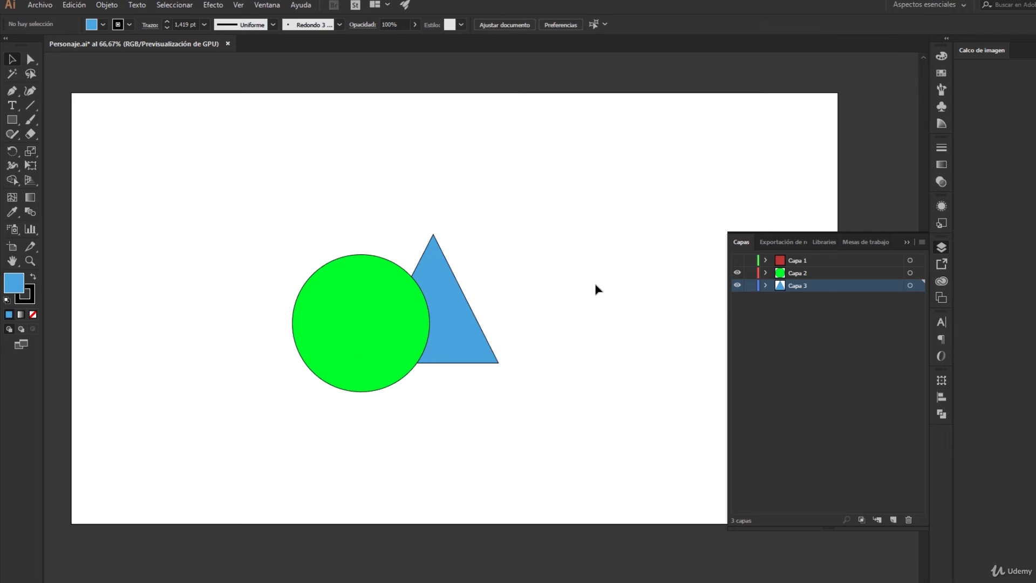
{"action": "left_click_drag", "start_coordinate": [454, 306], "coordinate": [462, 318]}
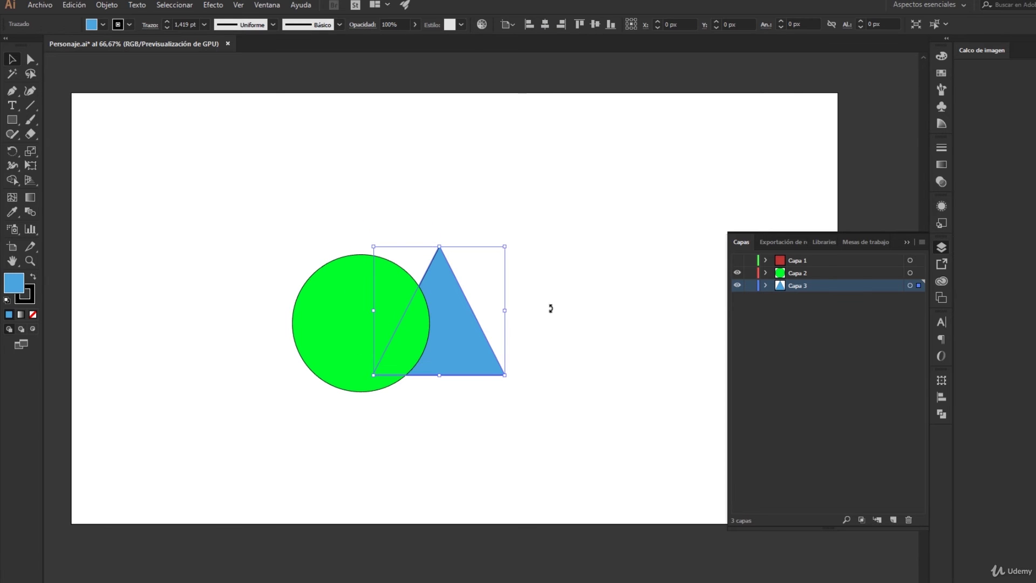
{"action": "left_click", "coordinate": [737, 260]}
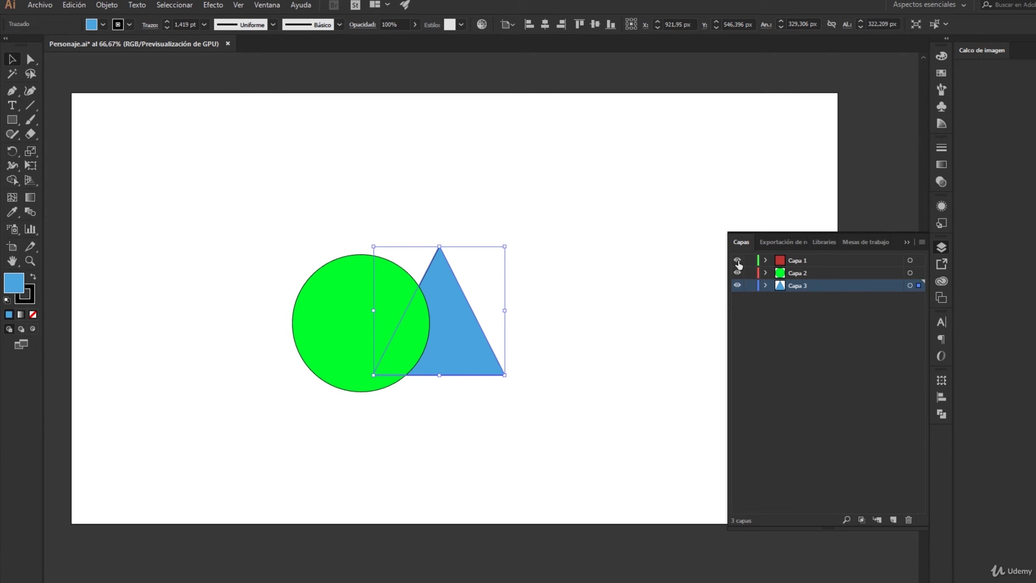
{"action": "left_click", "coordinate": [589, 264]}
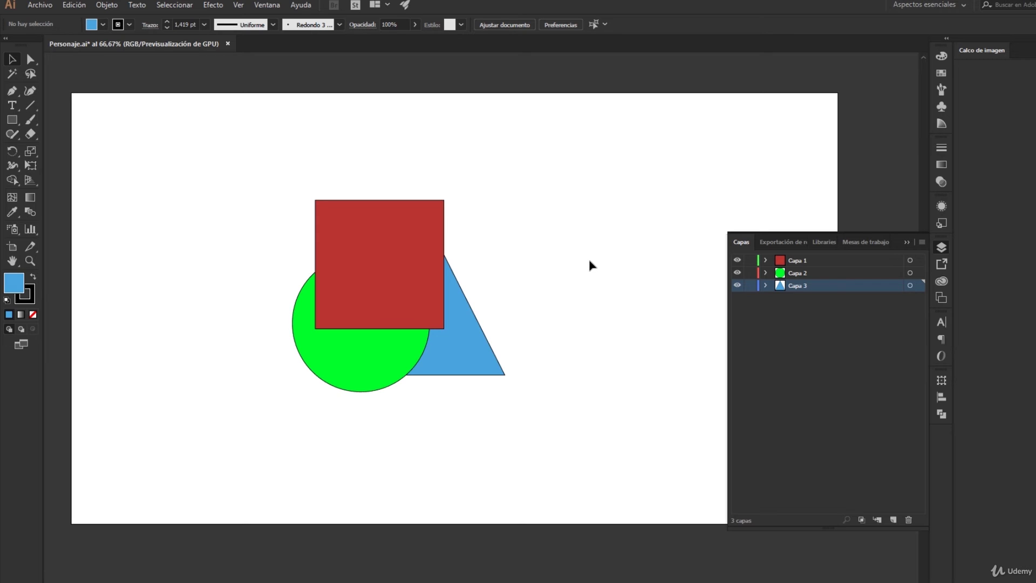
{"action": "left_click", "coordinate": [788, 261]}
{"action": "left_click", "coordinate": [794, 285]}
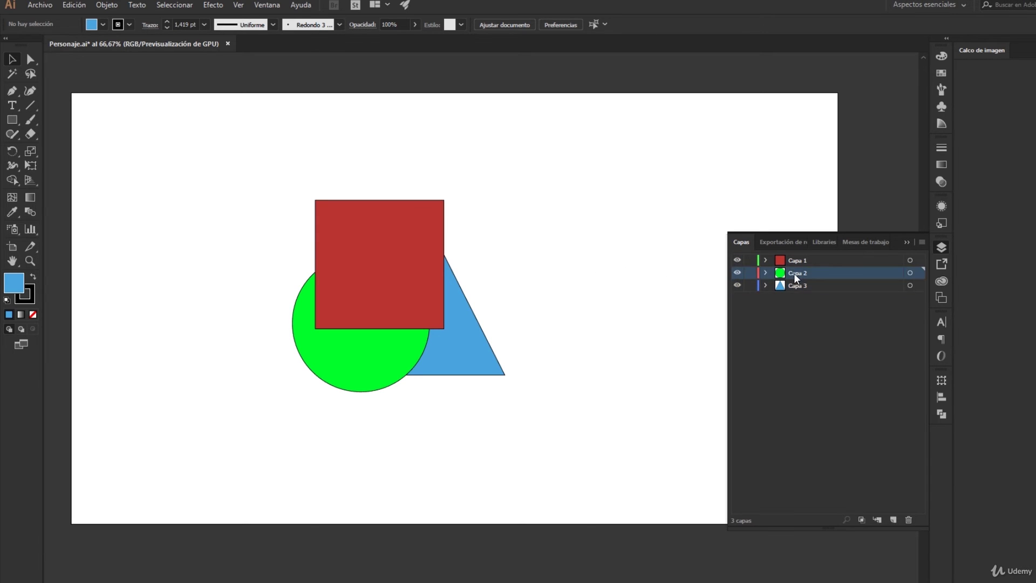
{"action": "left_click", "coordinate": [794, 261]}
{"action": "left_click", "coordinate": [795, 285]}
{"action": "left_click", "coordinate": [796, 260]}
{"action": "left_click", "coordinate": [797, 271]}
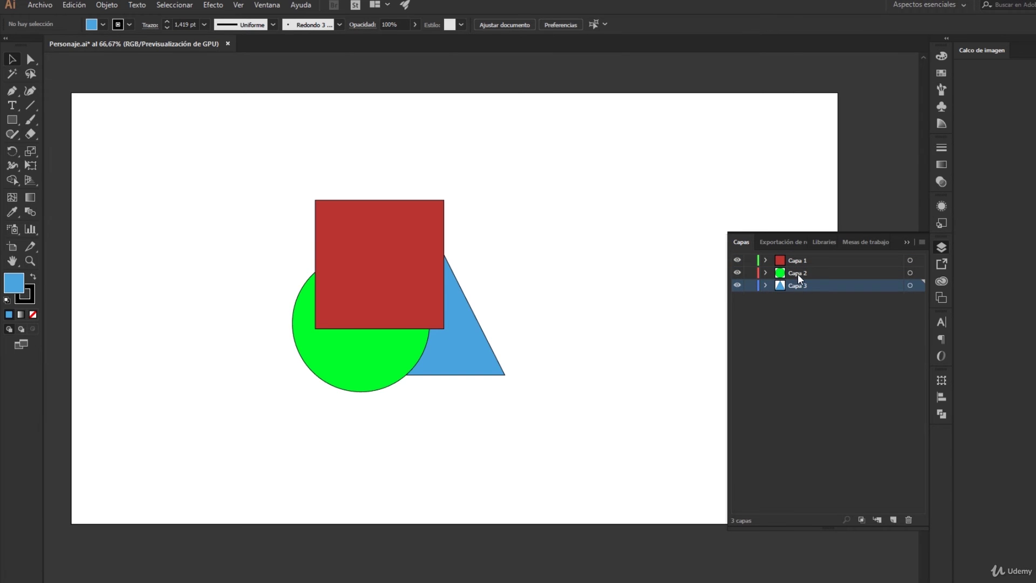
{"action": "left_click", "coordinate": [798, 263]}
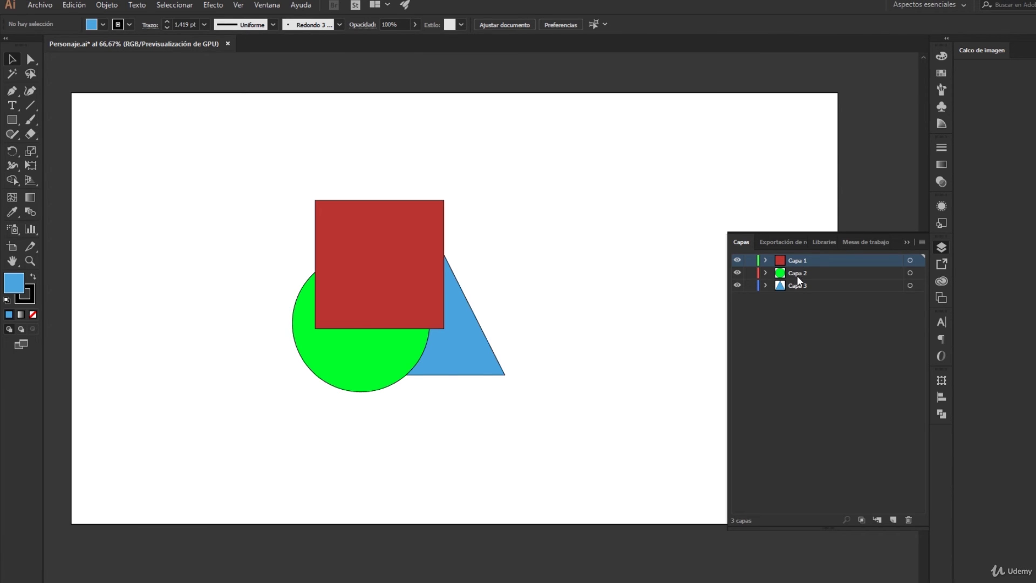
{"action": "left_click", "coordinate": [798, 285]}
{"action": "left_click_drag", "start_coordinate": [12, 134], "coordinate": [65, 149]}
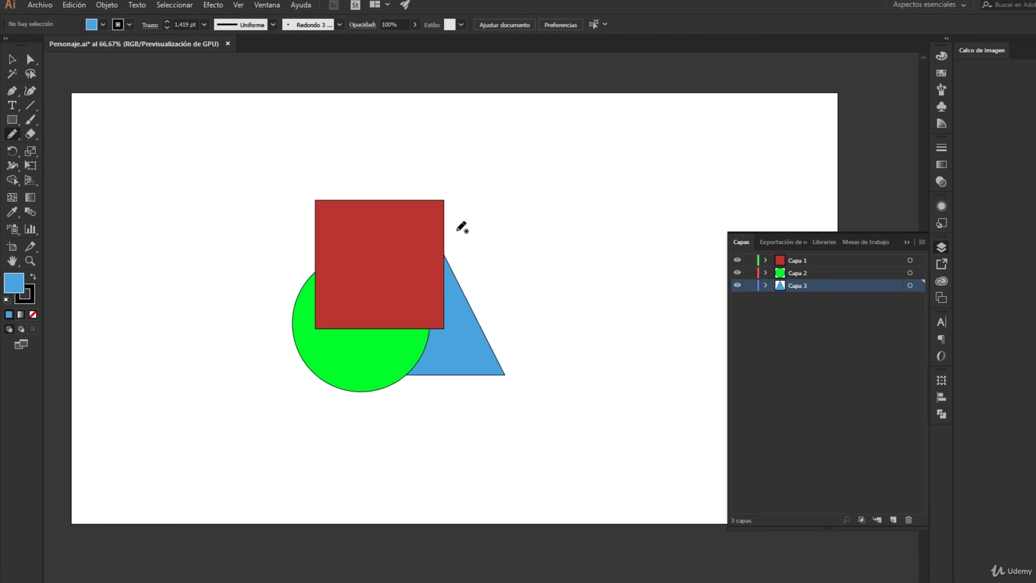
{"action": "left_click_drag", "start_coordinate": [462, 224], "coordinate": [456, 227]}
{"action": "key", "text": "i"}
{"action": "left_click", "coordinate": [503, 354]}
{"action": "key", "text": "v"}
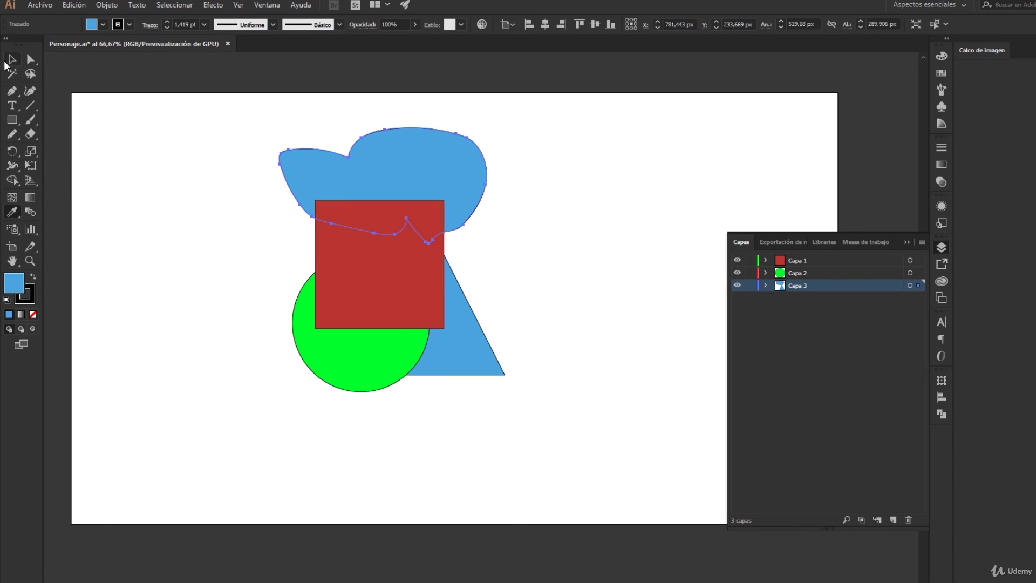
{"action": "mouse_move", "coordinate": [423, 162]}
{"action": "left_mouse_down"}
{"action": "mouse_move", "coordinate": [255, 266]}
{"action": "mouse_move", "coordinate": [386, 216]}
{"action": "left_mouse_up"}
{"action": "left_click", "coordinate": [546, 152]}
{"action": "mouse_move", "coordinate": [490, 214]}
{"action": "left_mouse_down"}
{"action": "mouse_move", "coordinate": [379, 363]}
{"action": "mouse_move", "coordinate": [539, 204]}
{"action": "mouse_move", "coordinate": [647, 211]}
{"action": "left_mouse_up"}
{"action": "key", "text": "Delete"}
{"action": "left_click", "coordinate": [795, 260]}
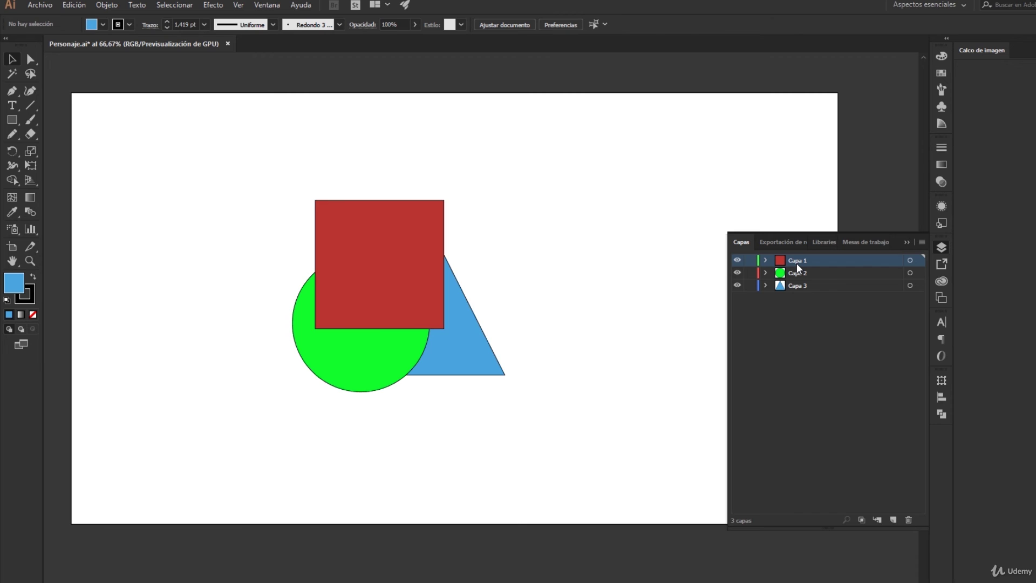
Drag Capa 1 to the bottom of the stack and reposition the triangle and green circle
{"action": "left_click_drag", "start_coordinate": [796, 264], "coordinate": [799, 301]}
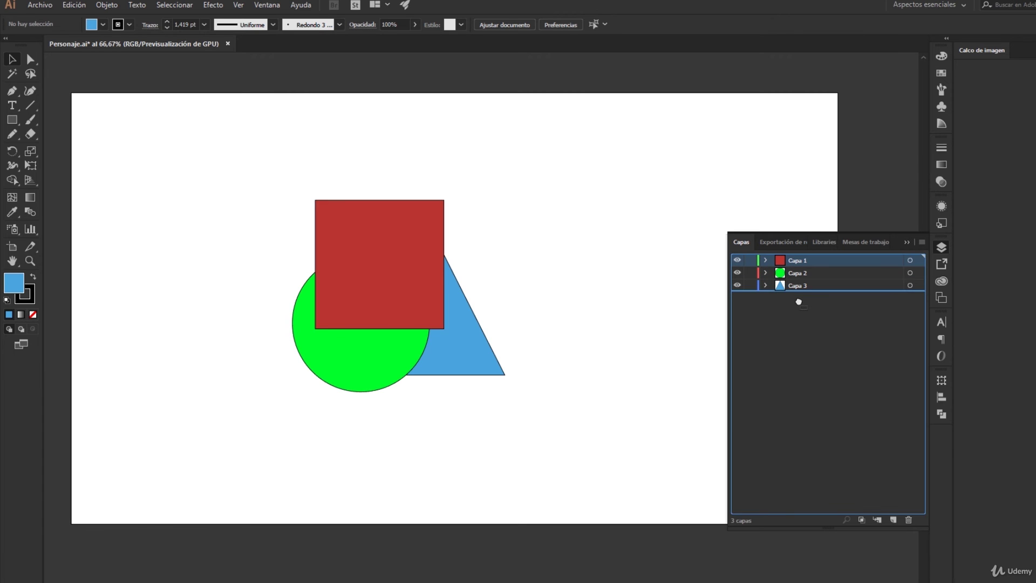
{"action": "left_click_drag", "start_coordinate": [432, 310], "coordinate": [556, 249]}
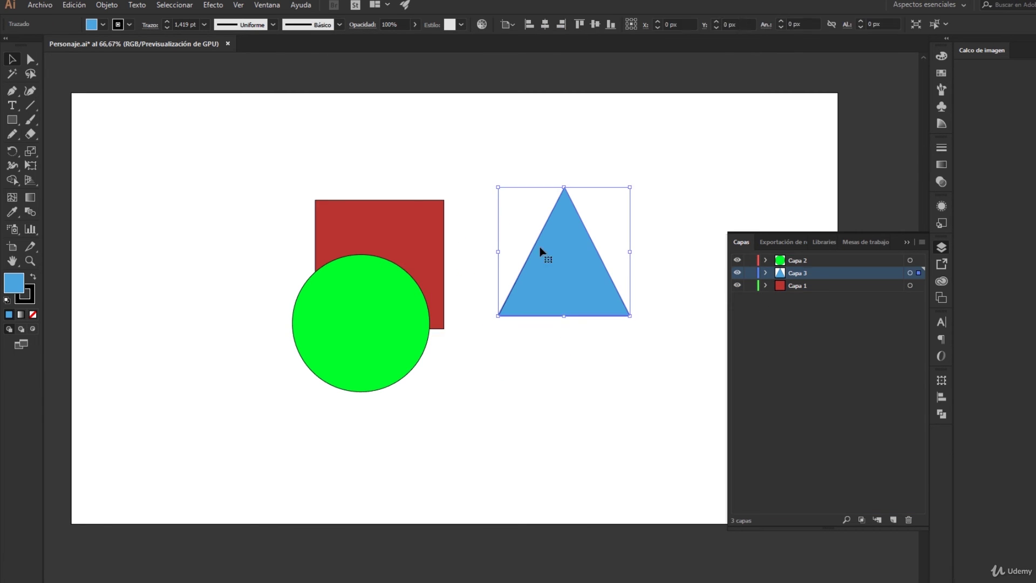
{"action": "left_click", "coordinate": [455, 215]}
{"action": "mouse_move", "coordinate": [375, 332]}
{"action": "left_mouse_down"}
{"action": "mouse_move", "coordinate": [371, 286]}
{"action": "mouse_move", "coordinate": [325, 310]}
{"action": "left_mouse_up"}
{"action": "left_click_drag", "start_coordinate": [564, 259], "coordinate": [432, 297]}
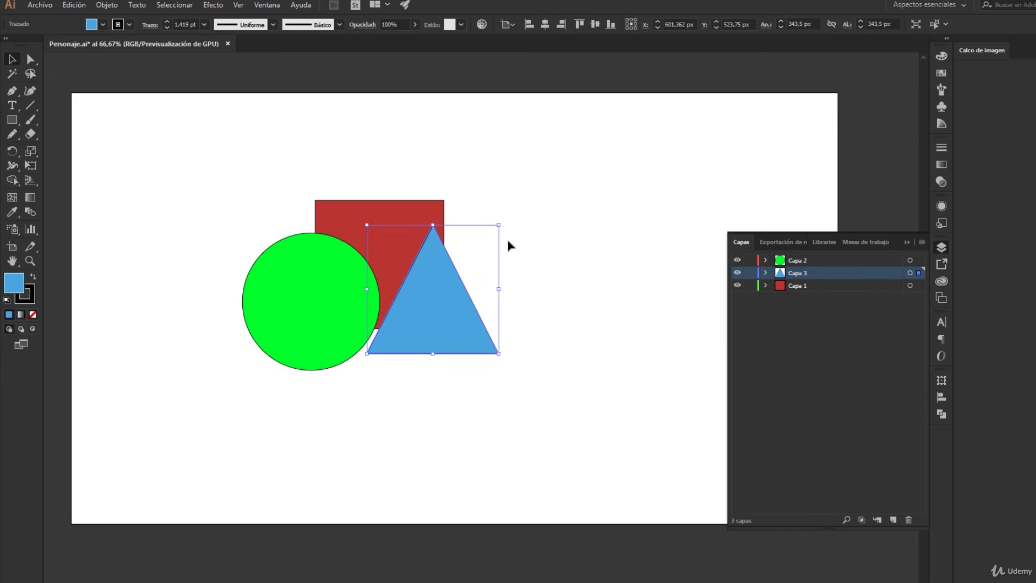
{"action": "left_click_drag", "start_coordinate": [332, 297], "coordinate": [368, 295]}
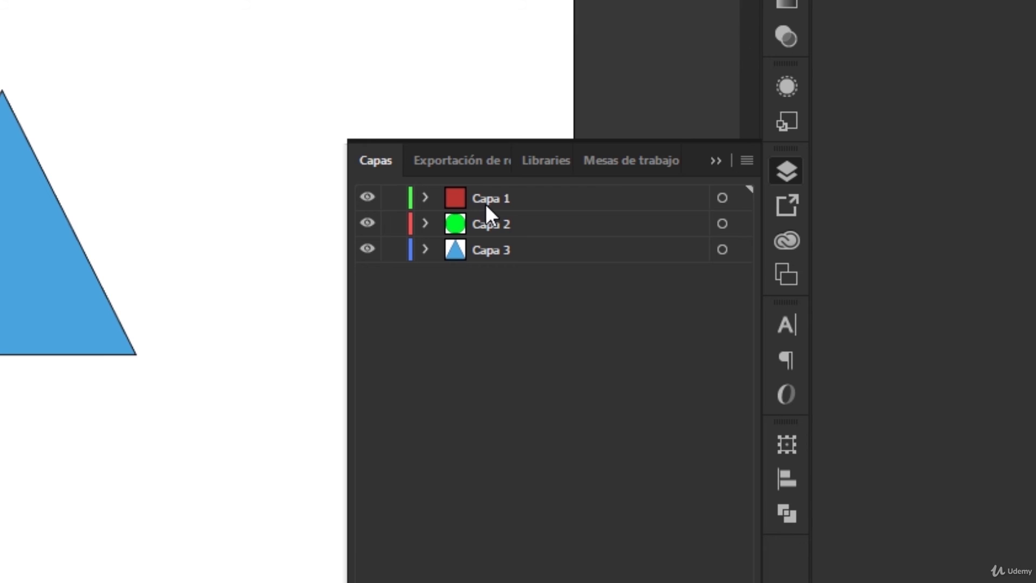
Rename Capa 1 to 'Cuadrado' and enter 'Triangulo' as Capa 3's name in Layer Options
{"action": "double_click", "coordinate": [484, 202]}
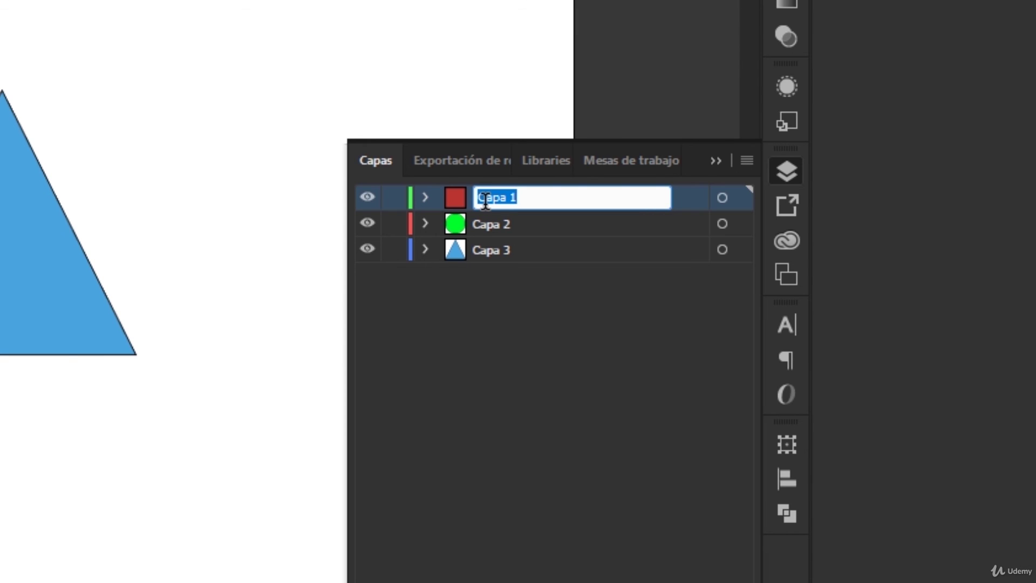
{"action": "type", "text": "Cuadrado"}
{"action": "key", "text": "Return"}
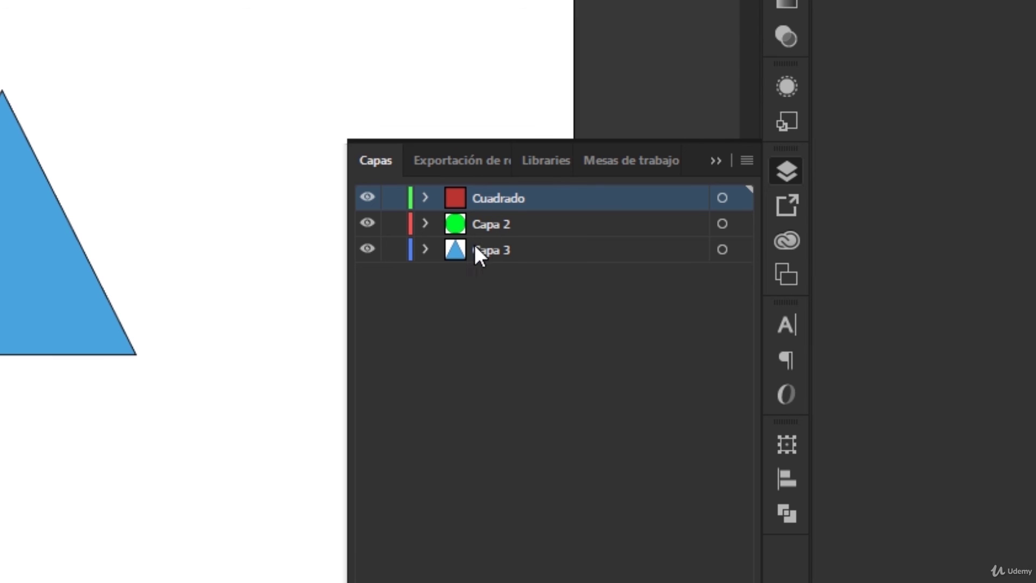
{"action": "double_click", "coordinate": [458, 251]}
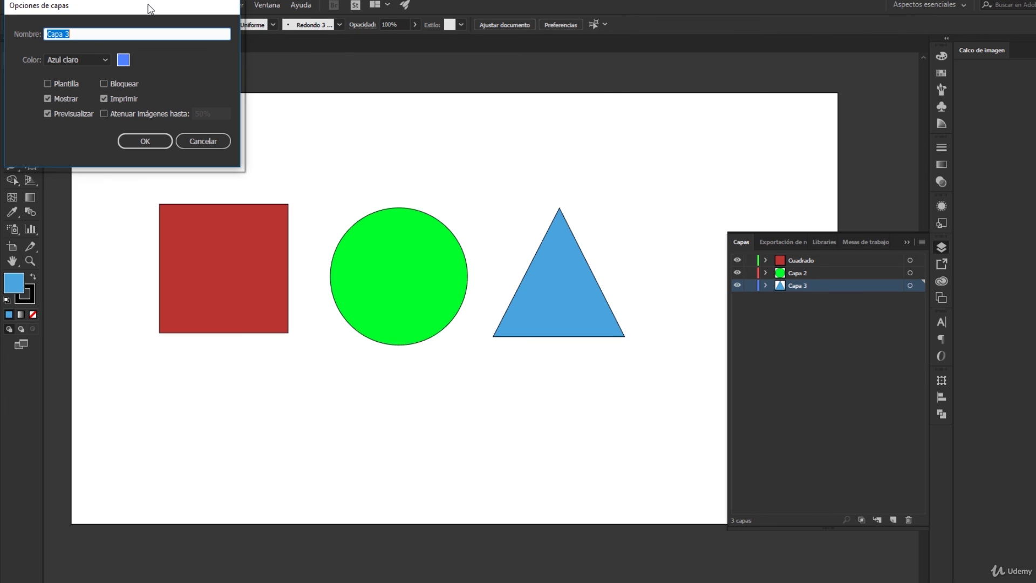
{"action": "type", "text": "T"}
{"action": "type", "text": "riangulo"}
Confirm the Triangulo layer name, then target Capa 1 to select all its artwork, including the green square
{"action": "left_click", "coordinate": [156, 140]}
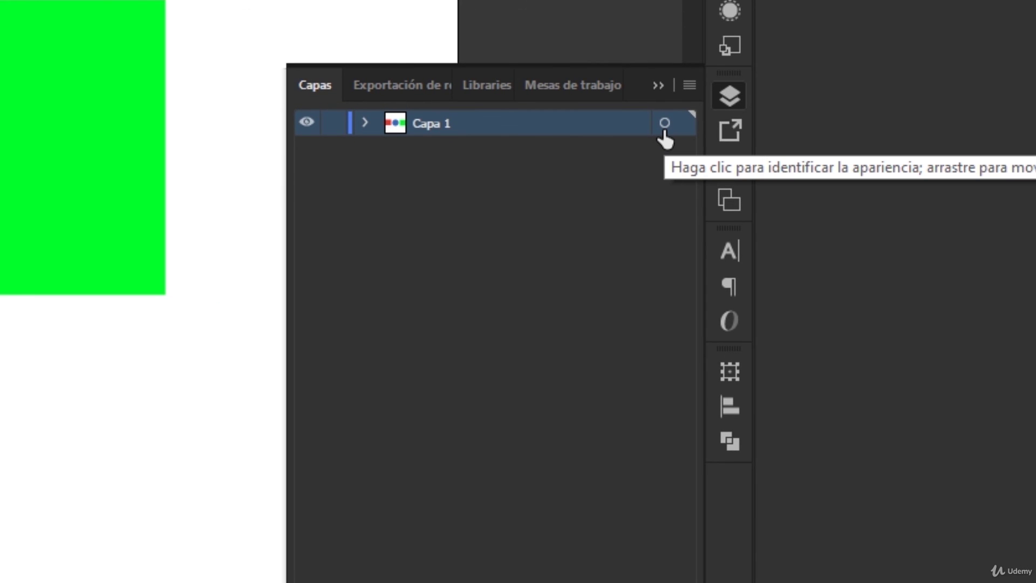
{"action": "left_click", "coordinate": [664, 123]}
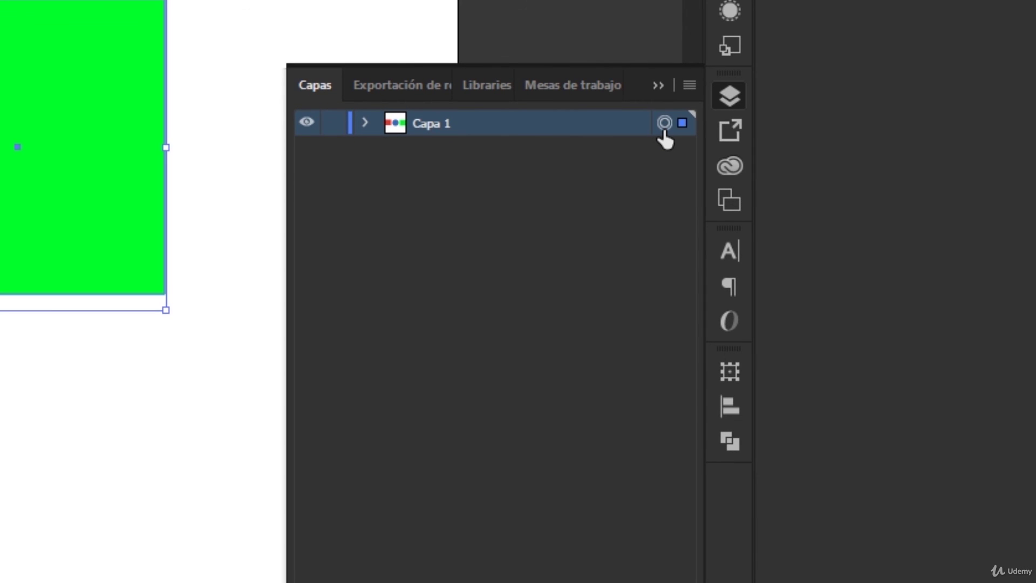